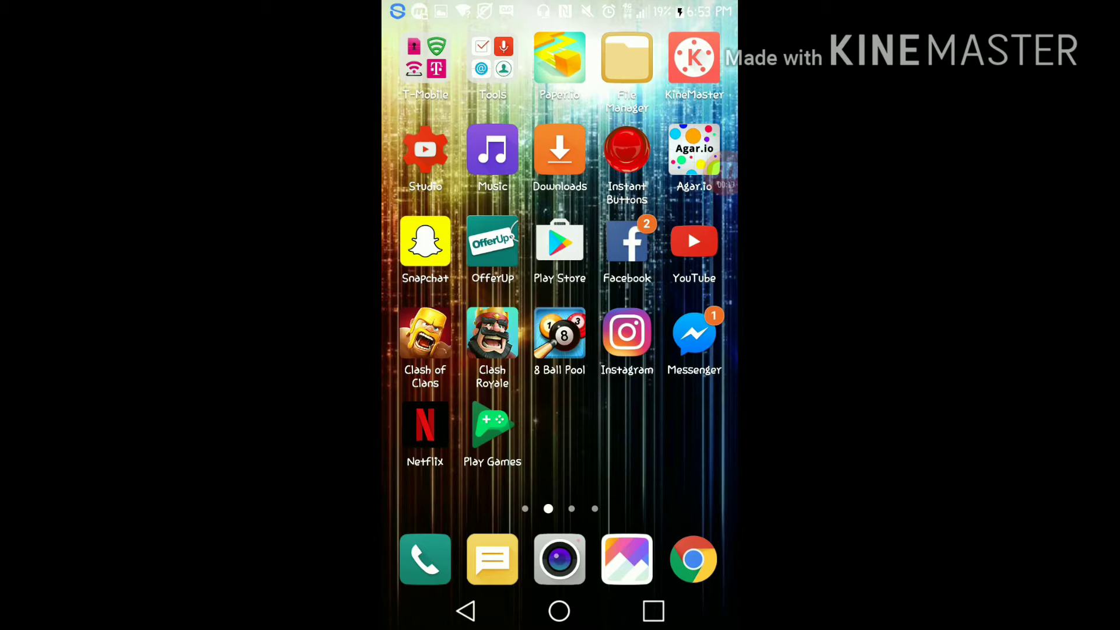
Turn on Airplane mode from the quick settings toggle row and confirm TURN ON
{"action": "left_click_drag", "start_coordinate": [560, 10], "coordinate": [560, 438]}
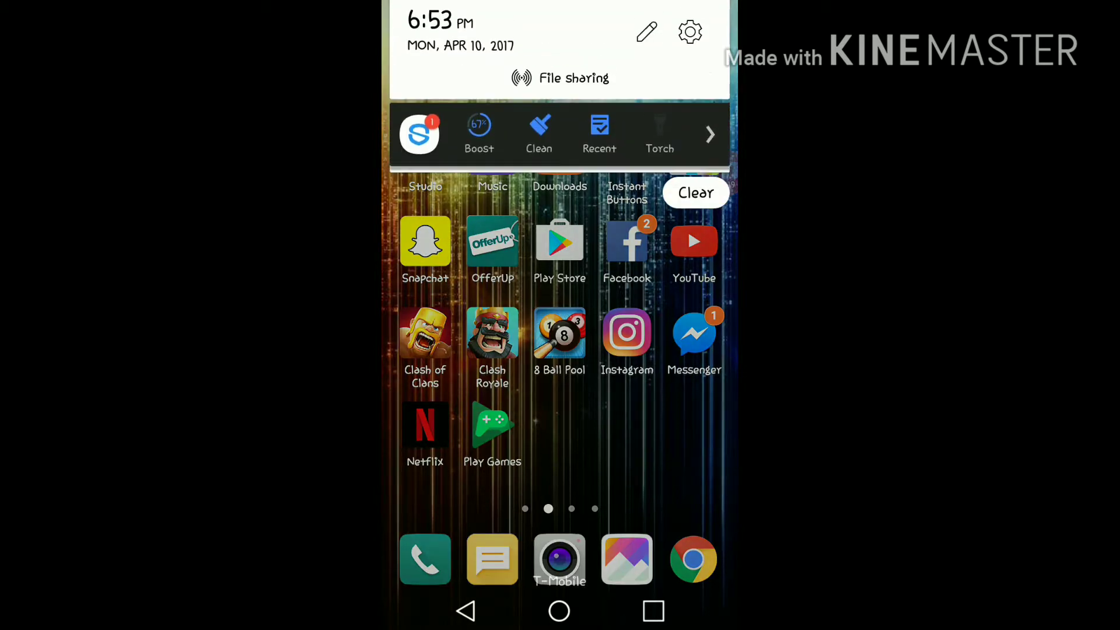
{"action": "left_click", "coordinate": [690, 33]}
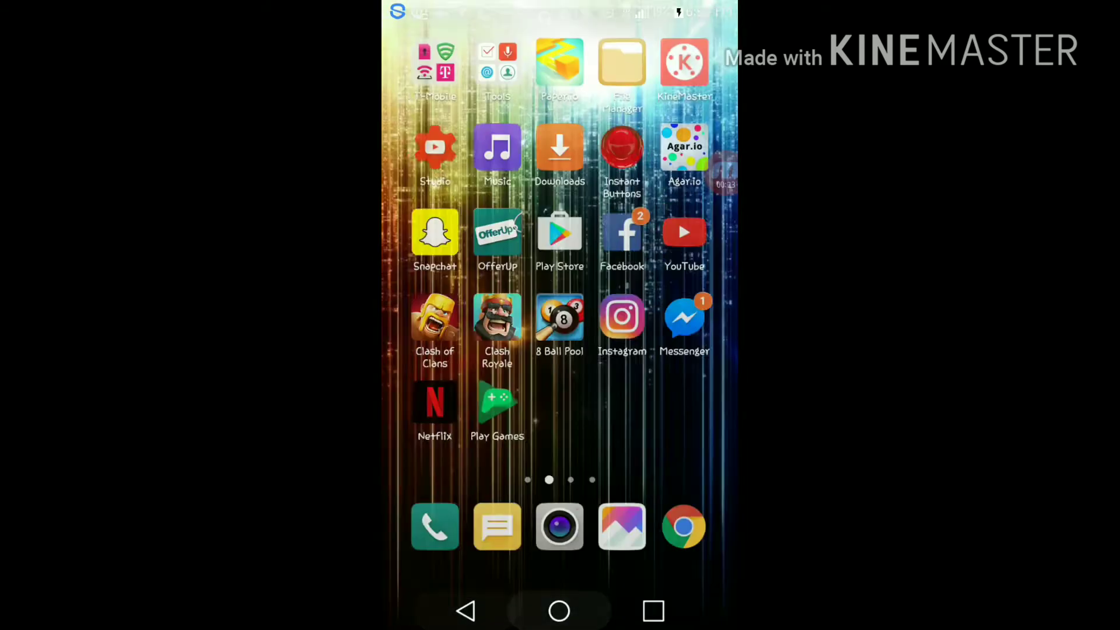
{"action": "left_click_drag", "start_coordinate": [560, 10], "coordinate": [561, 437]}
{"action": "mouse_move", "coordinate": [683, 88]}
{"action": "left_mouse_down"}
{"action": "mouse_move", "coordinate": [438, 88]}
{"action": "mouse_move", "coordinate": [570, 88]}
{"action": "left_mouse_up"}
{"action": "left_click_drag", "start_coordinate": [683, 88], "coordinate": [490, 87]}
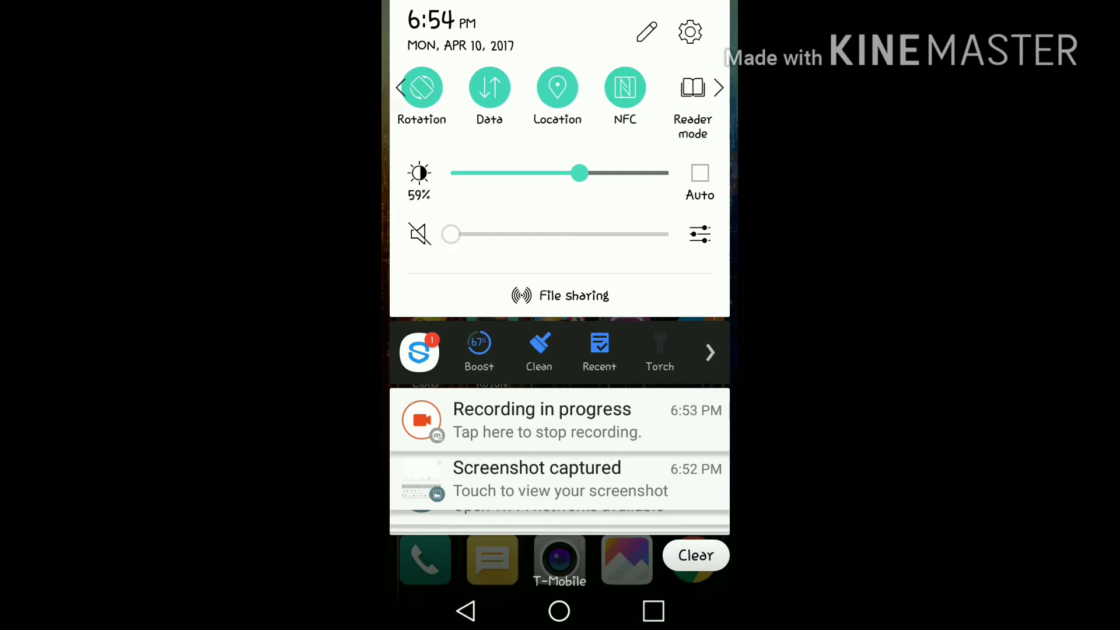
{"action": "left_click", "coordinate": [696, 88]}
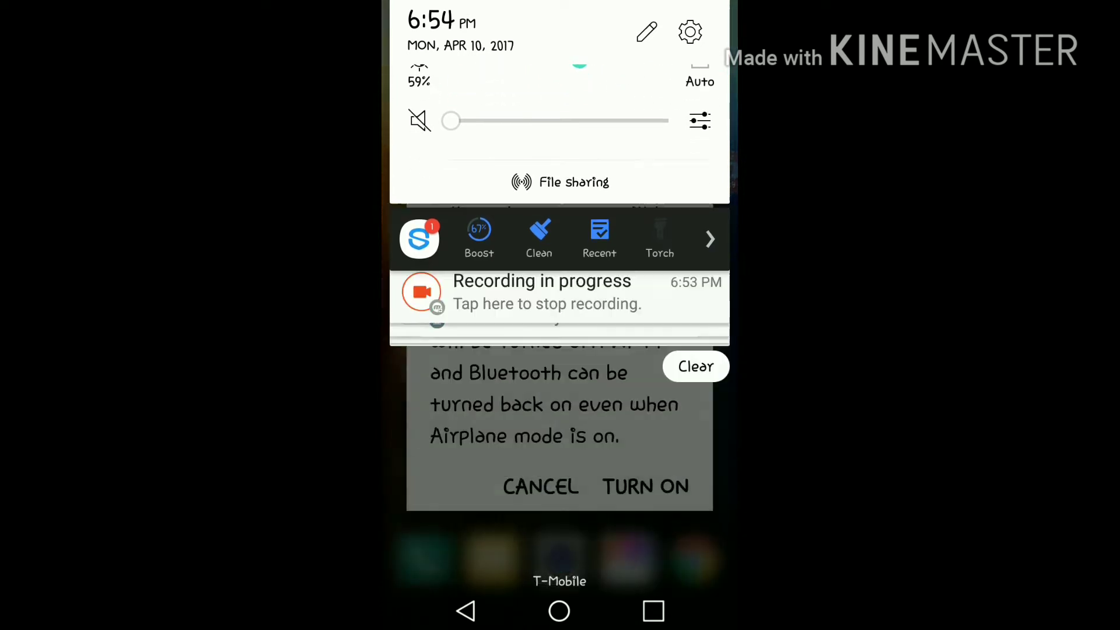
{"action": "left_click", "coordinate": [532, 486]}
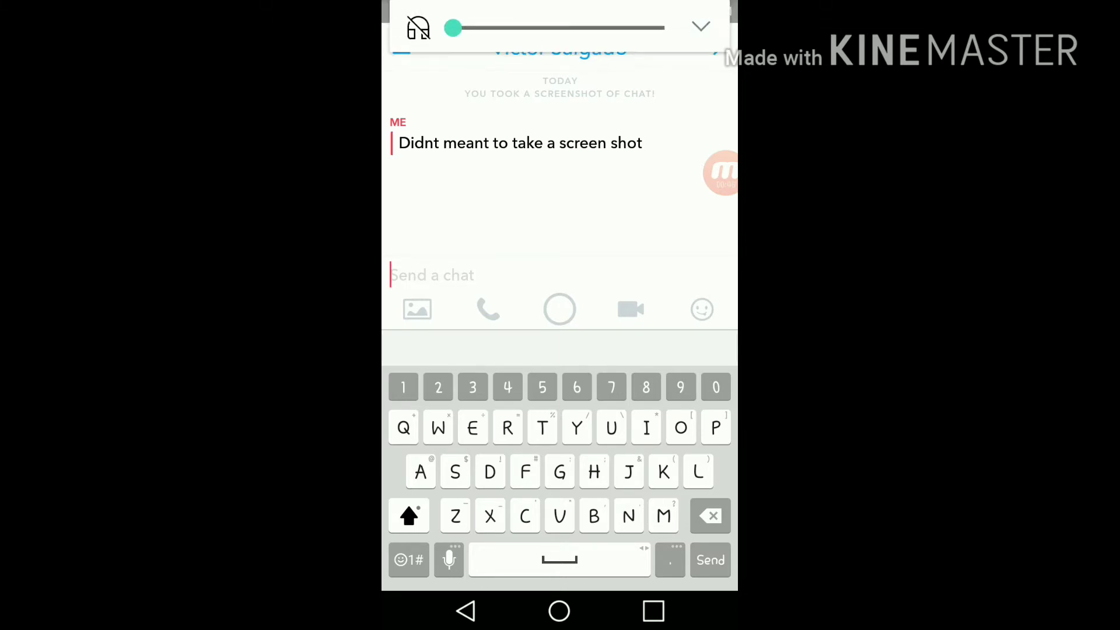
Leave the chat for the home screen and open Android Settings from the notification shade
{"action": "left_click", "coordinate": [559, 611]}
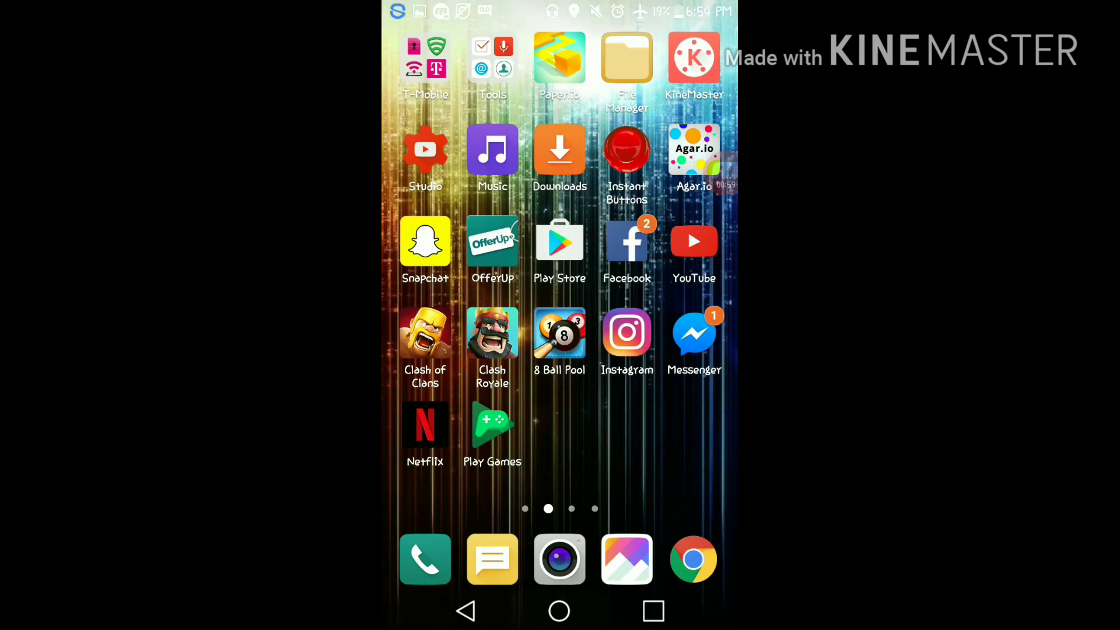
{"action": "left_click_drag", "start_coordinate": [559, 10], "coordinate": [559, 438]}
{"action": "left_click_drag", "start_coordinate": [559, 525], "coordinate": [559, 87]}
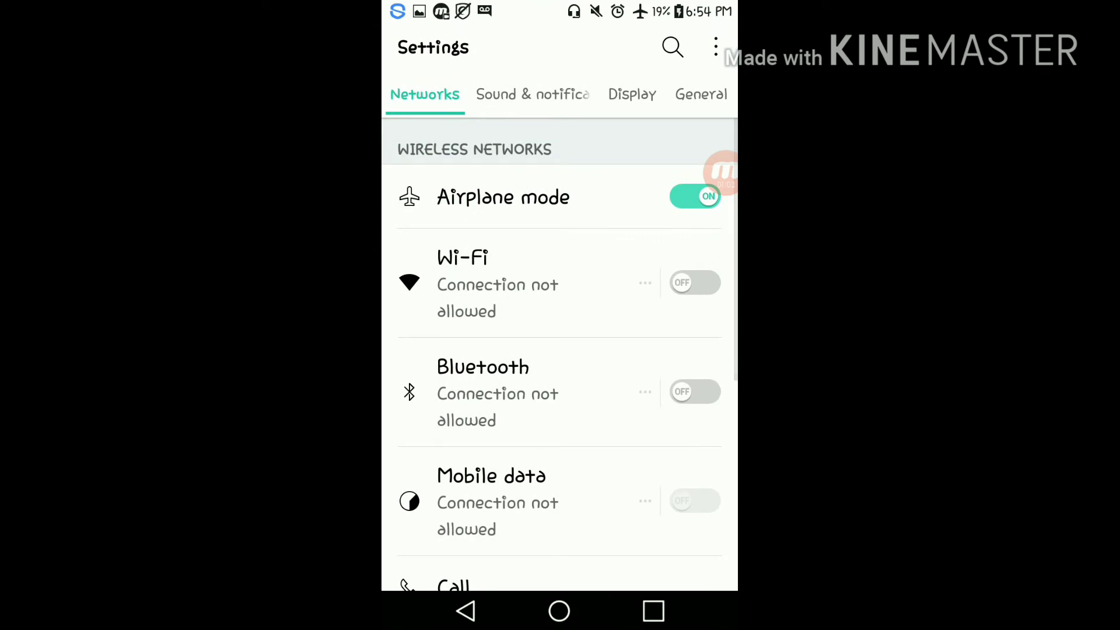
{"action": "left_click", "coordinate": [701, 94]}
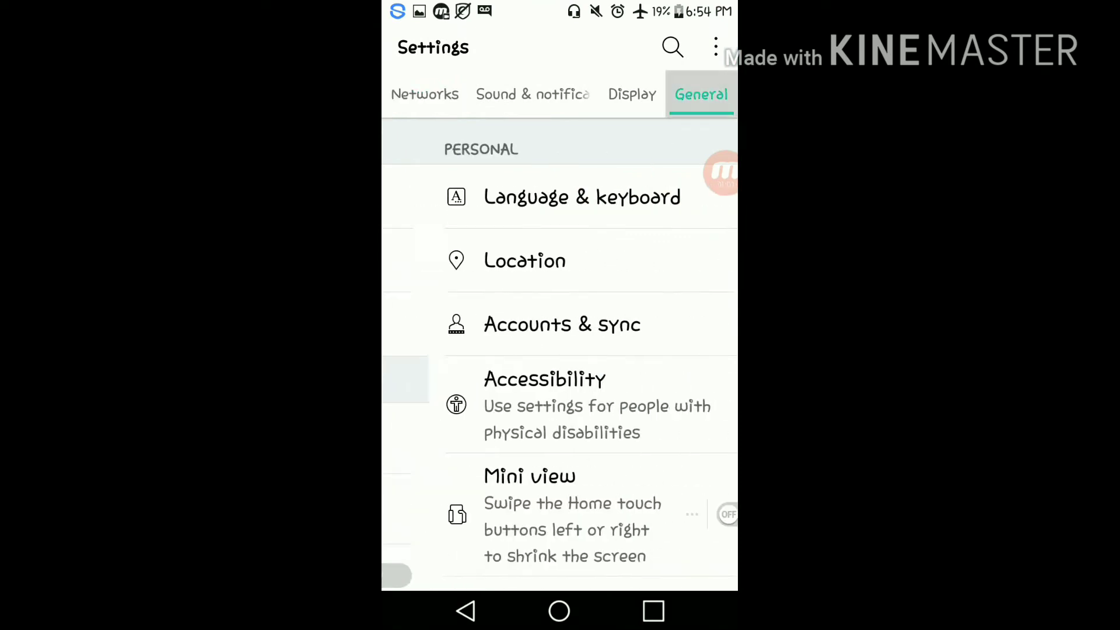
{"action": "left_click_drag", "start_coordinate": [559, 525], "coordinate": [560, 132]}
{"action": "left_click_drag", "start_coordinate": [559, 525], "coordinate": [559, 175]}
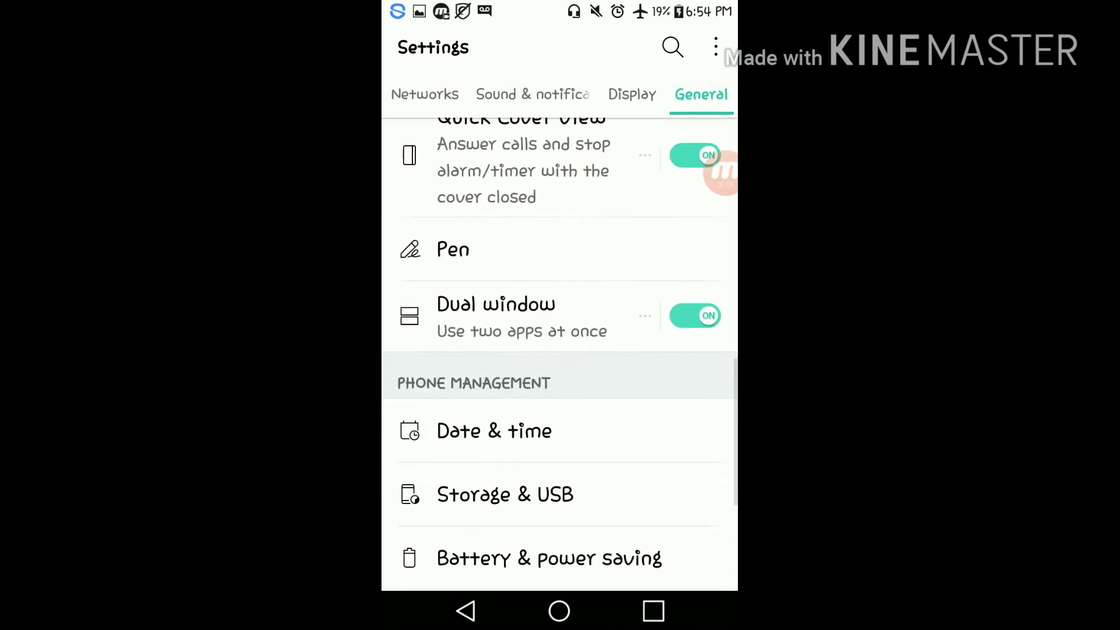
{"action": "left_click_drag", "start_coordinate": [560, 438], "coordinate": [559, 307]}
Open Snapchat's app info from the Apps list, then its mobile data usage page
{"action": "left_click", "coordinate": [543, 453]}
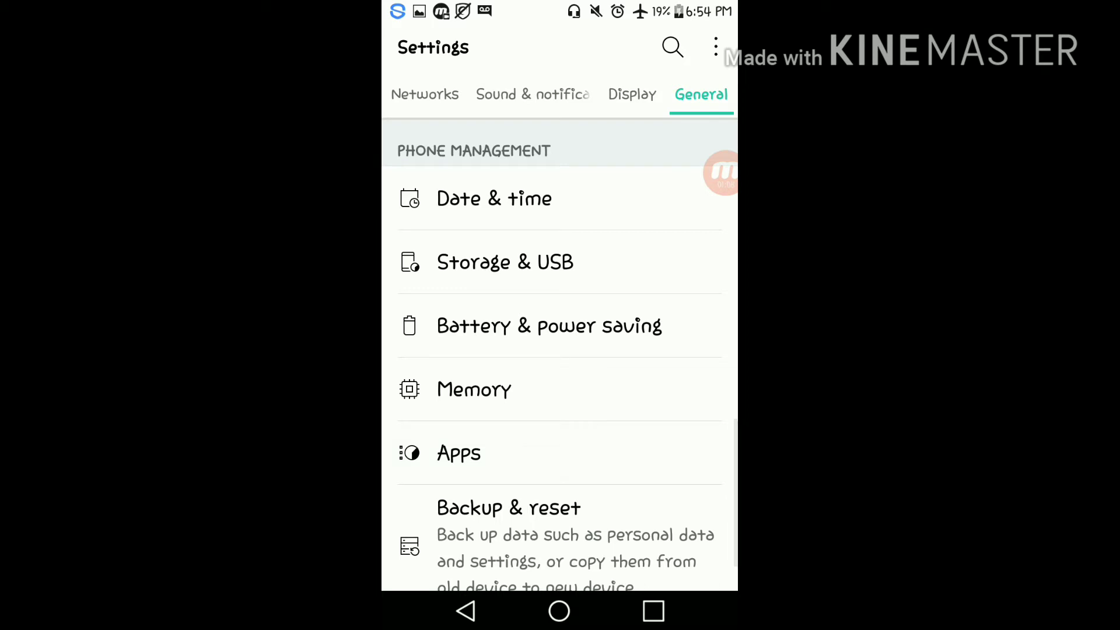
{"action": "mouse_move", "coordinate": [559, 482]}
{"action": "left_mouse_down"}
{"action": "mouse_move", "coordinate": [559, 175]}
{"action": "mouse_move", "coordinate": [560, 307]}
{"action": "mouse_move", "coordinate": [560, 175]}
{"action": "mouse_move", "coordinate": [560, 263]}
{"action": "left_mouse_up"}
{"action": "scroll", "coordinate": [559, 350], "scroll_direction": "down", "scroll_amount": 4}
{"action": "scroll", "coordinate": [559, 350], "scroll_direction": "down", "scroll_amount": 4}
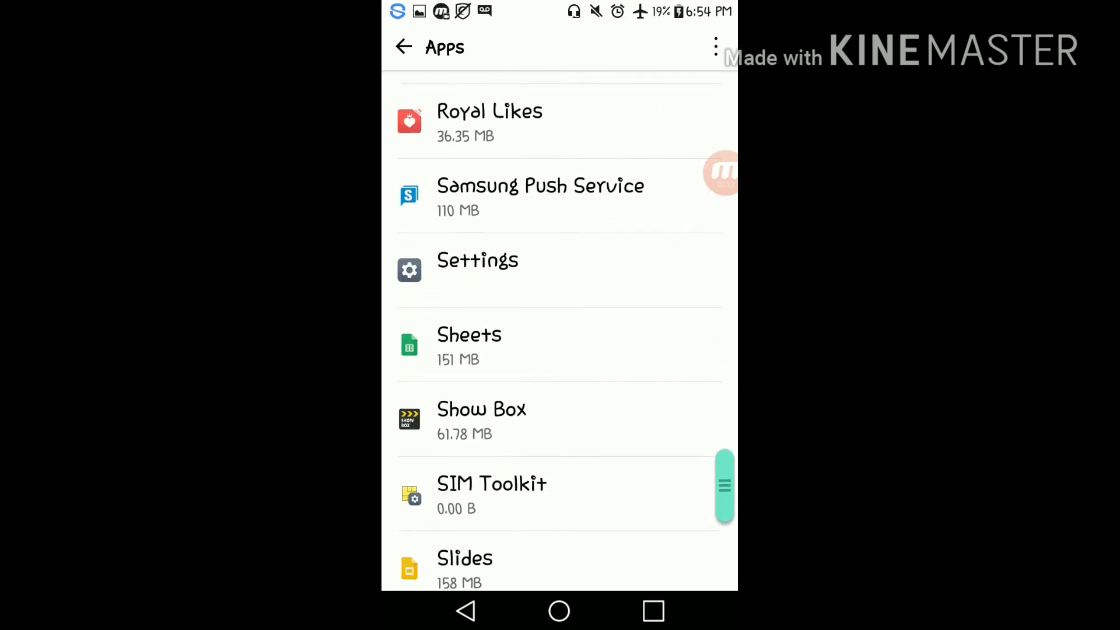
{"action": "scroll", "coordinate": [559, 351], "scroll_direction": "down", "scroll_amount": 3}
{"action": "scroll", "coordinate": [560, 351], "scroll_direction": "down", "scroll_amount": 2}
{"action": "left_click", "coordinate": [526, 350]}
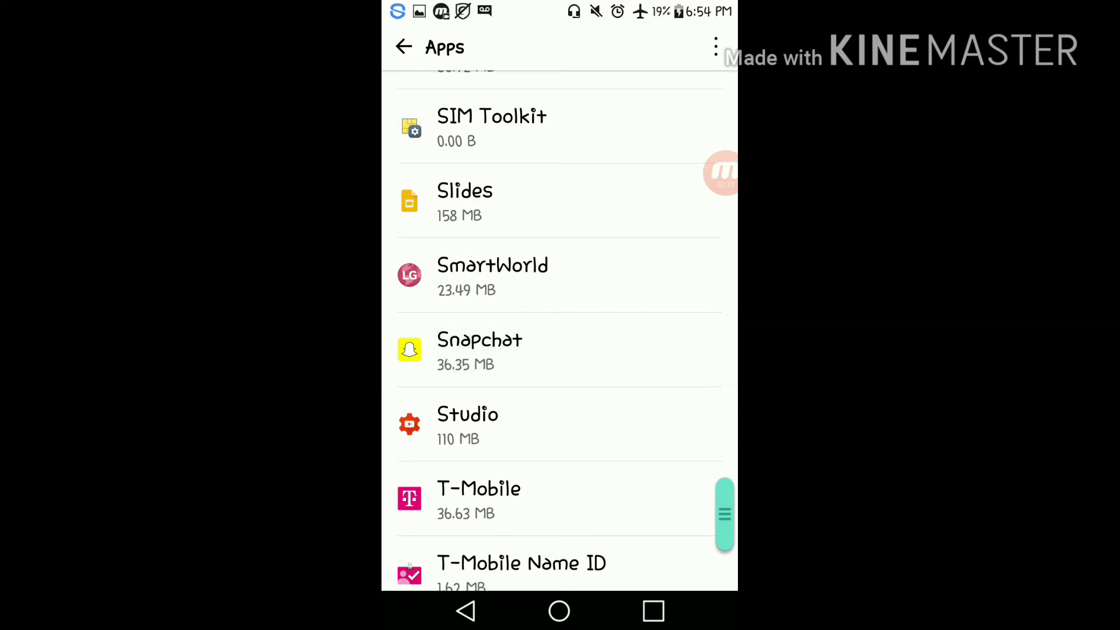
{"action": "left_click", "coordinate": [560, 319]}
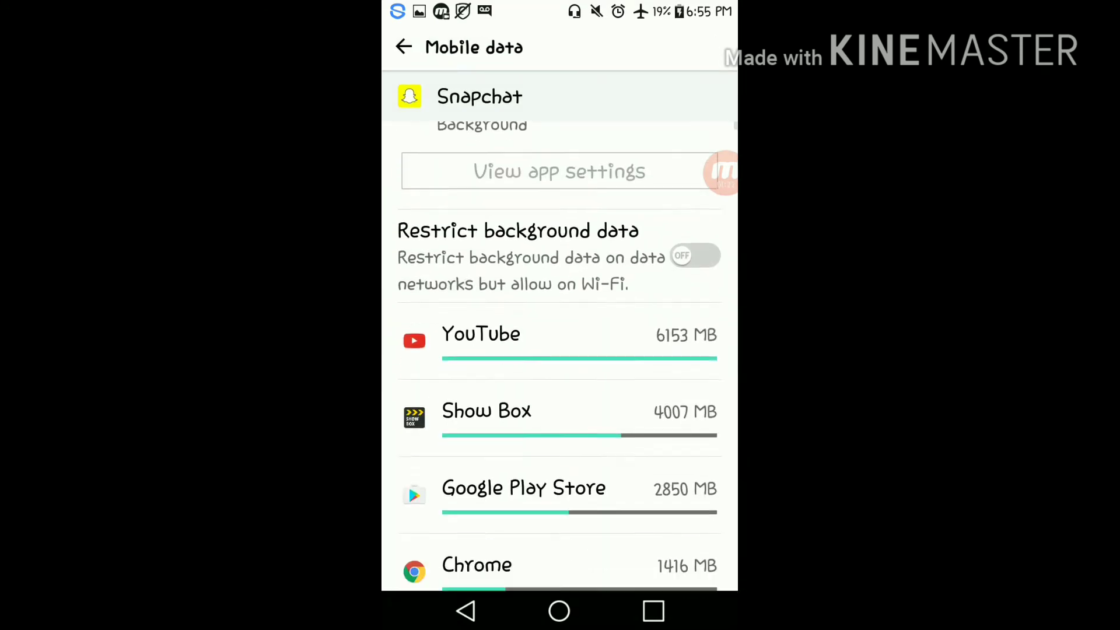
{"action": "scroll", "coordinate": [560, 350], "scroll_direction": "down", "scroll_amount": 5}
{"action": "scroll", "coordinate": [559, 350], "scroll_direction": "up", "scroll_amount": 5}
Clear Snapchat's app data on its Storage page, confirm OK, then back out
{"action": "left_click", "coordinate": [464, 611]}
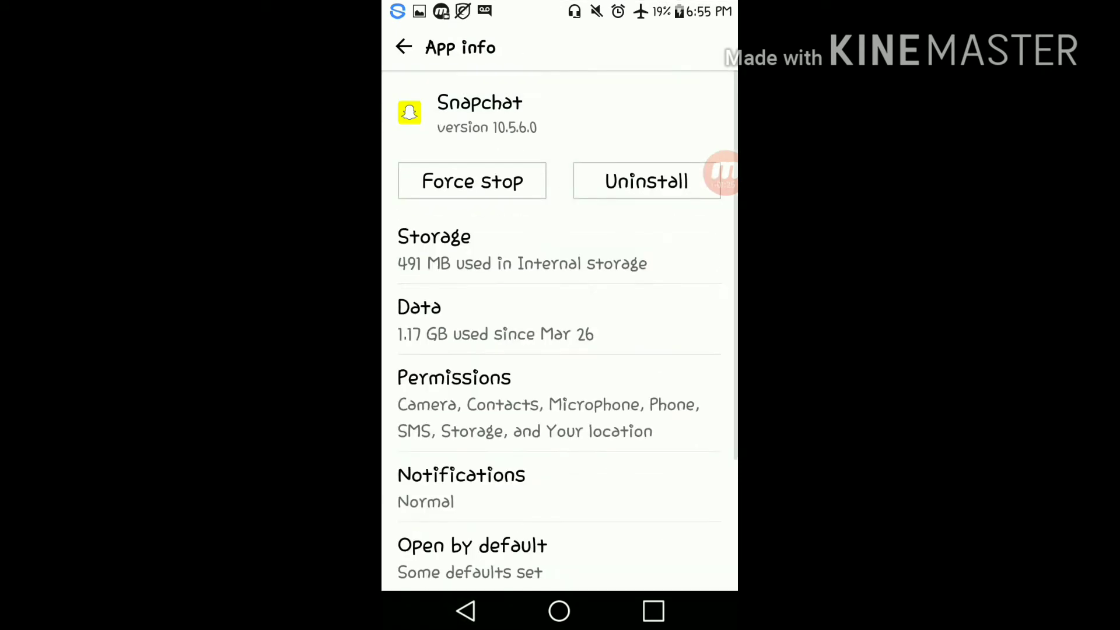
{"action": "left_click", "coordinate": [560, 249]}
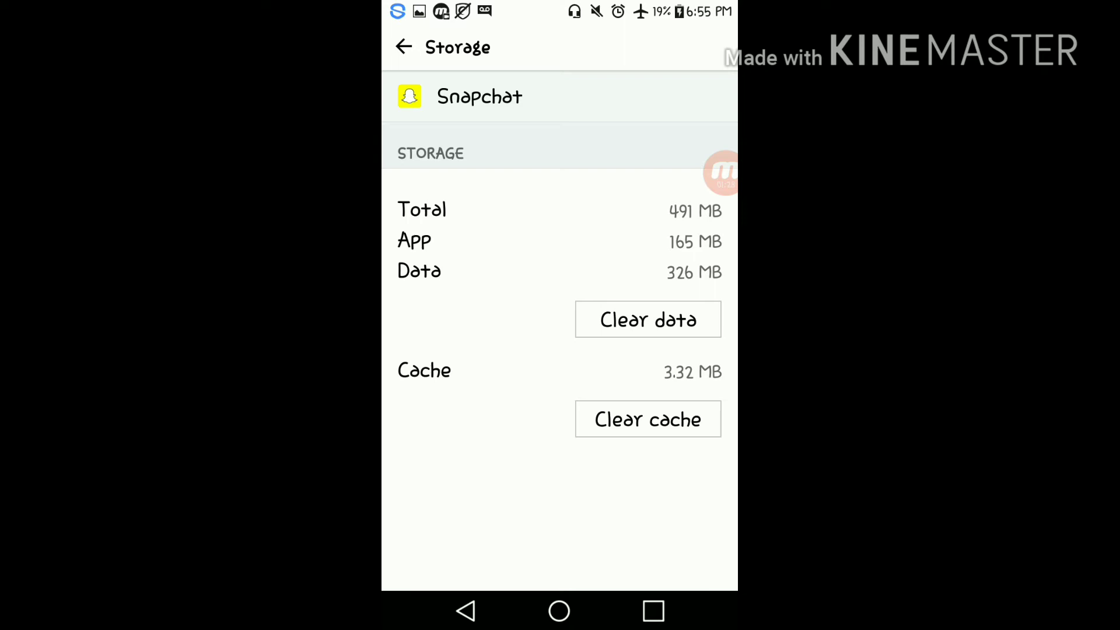
{"action": "left_click", "coordinate": [648, 320]}
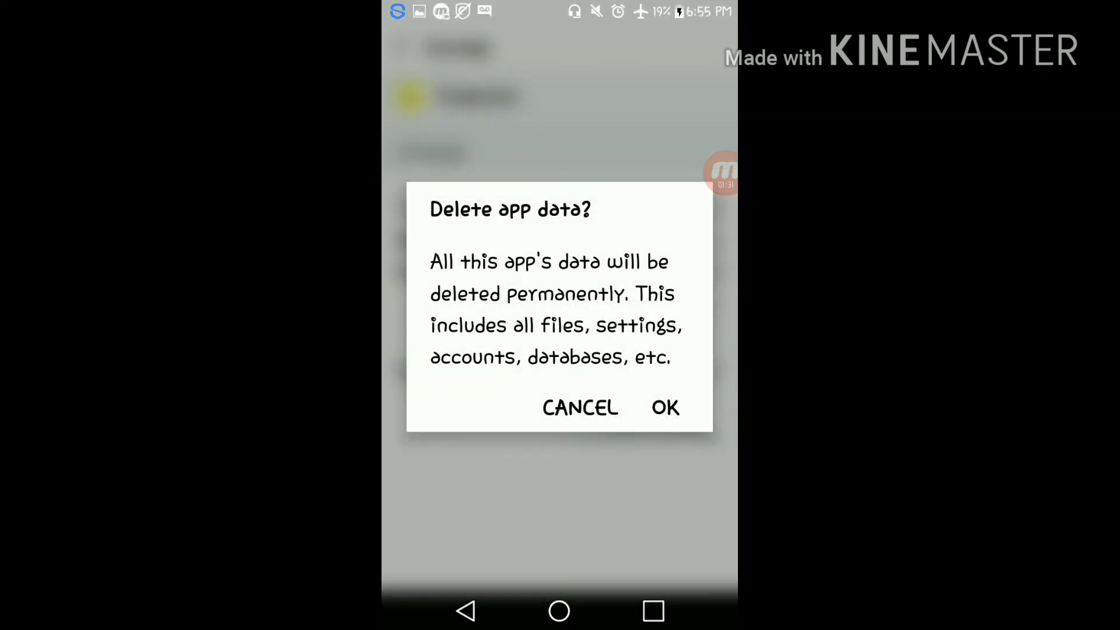
{"action": "left_click", "coordinate": [665, 408]}
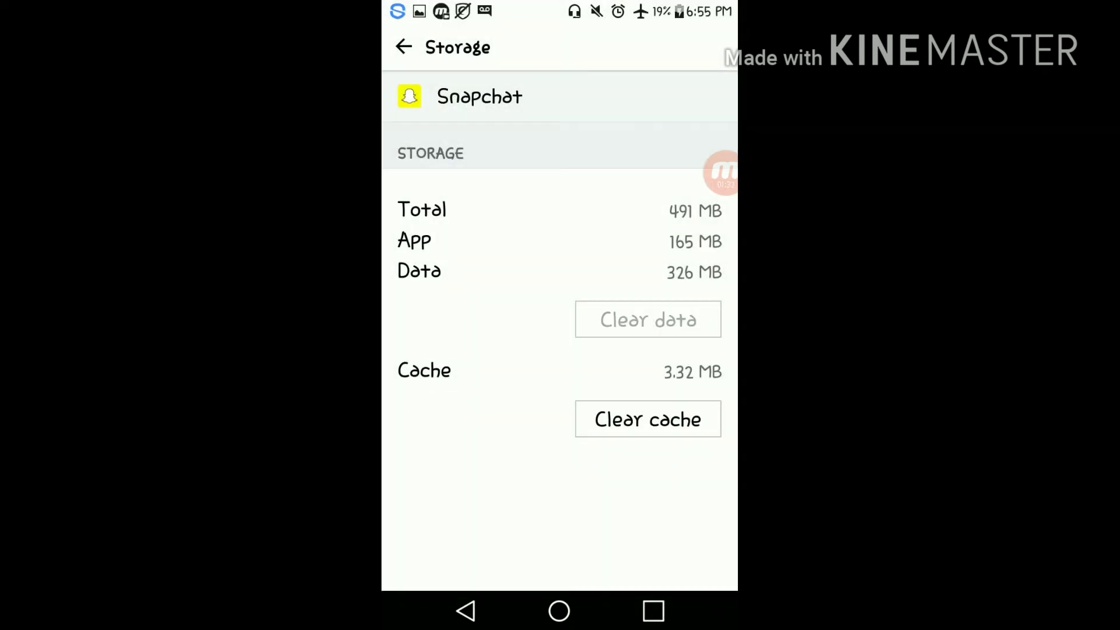
{"action": "left_click", "coordinate": [467, 611]}
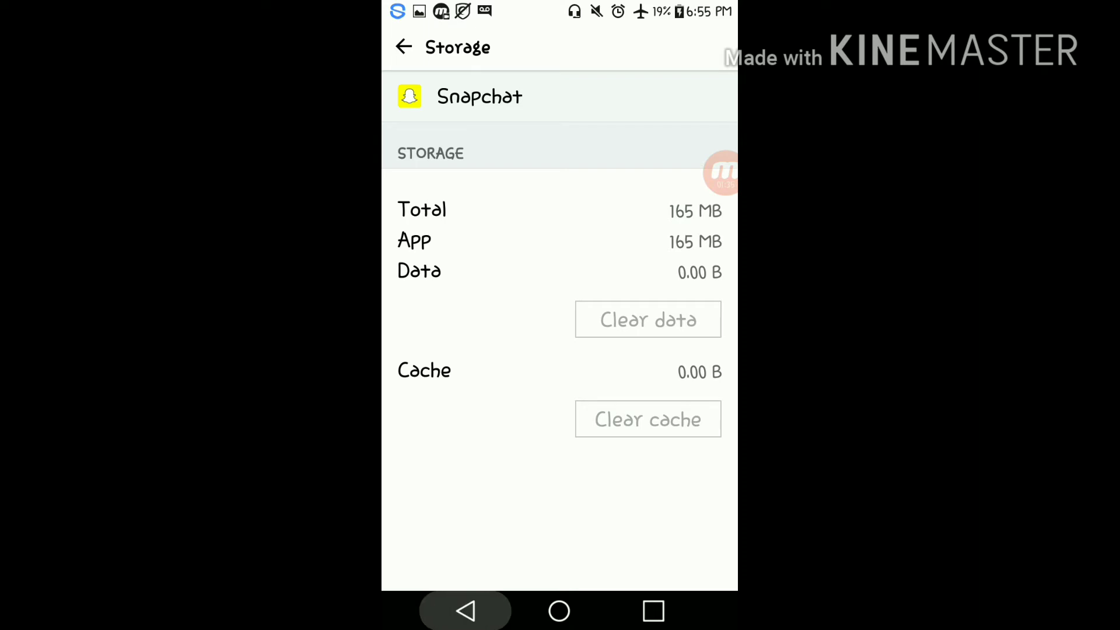
From the home screen, switch Airplane mode off in quick settings and close the shade
{"action": "left_click", "coordinate": [559, 611]}
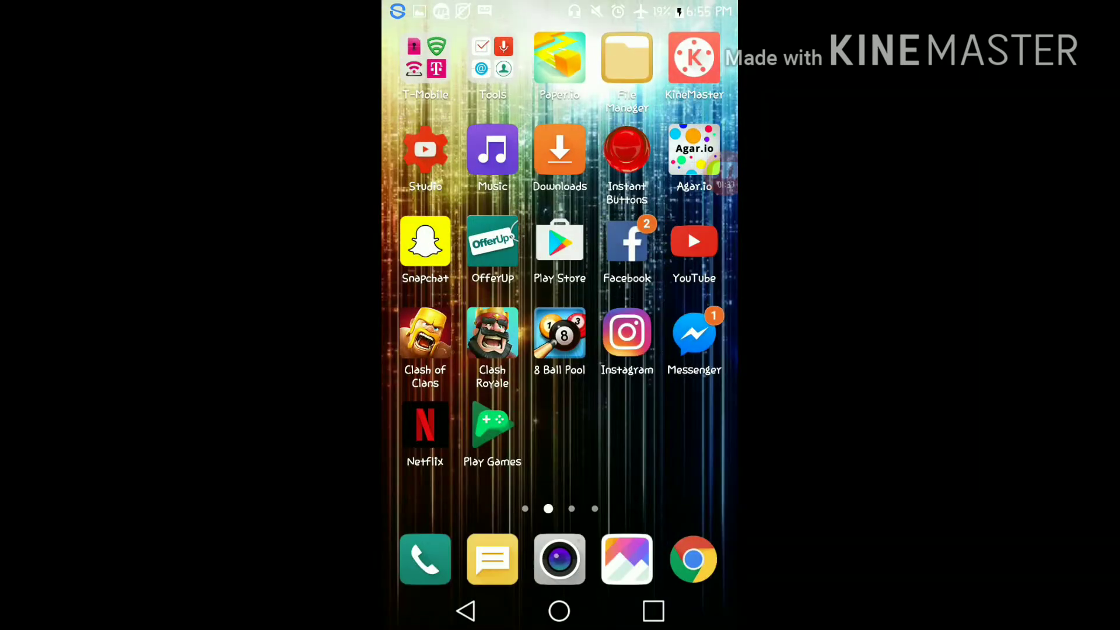
{"action": "left_click_drag", "start_coordinate": [560, 9], "coordinate": [561, 438]}
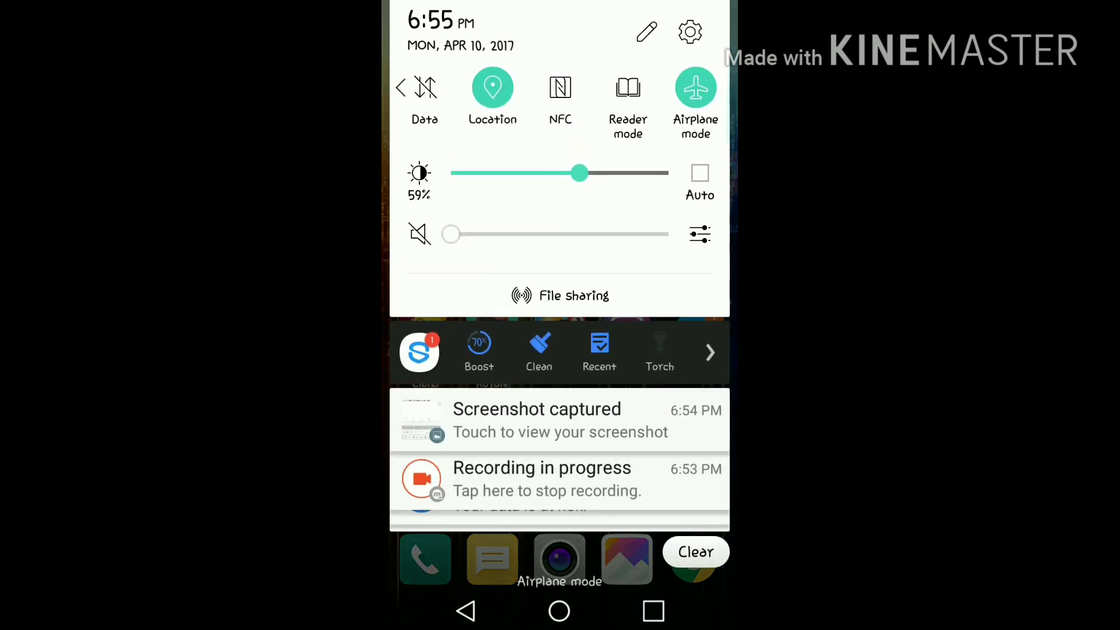
{"action": "left_click", "coordinate": [696, 88]}
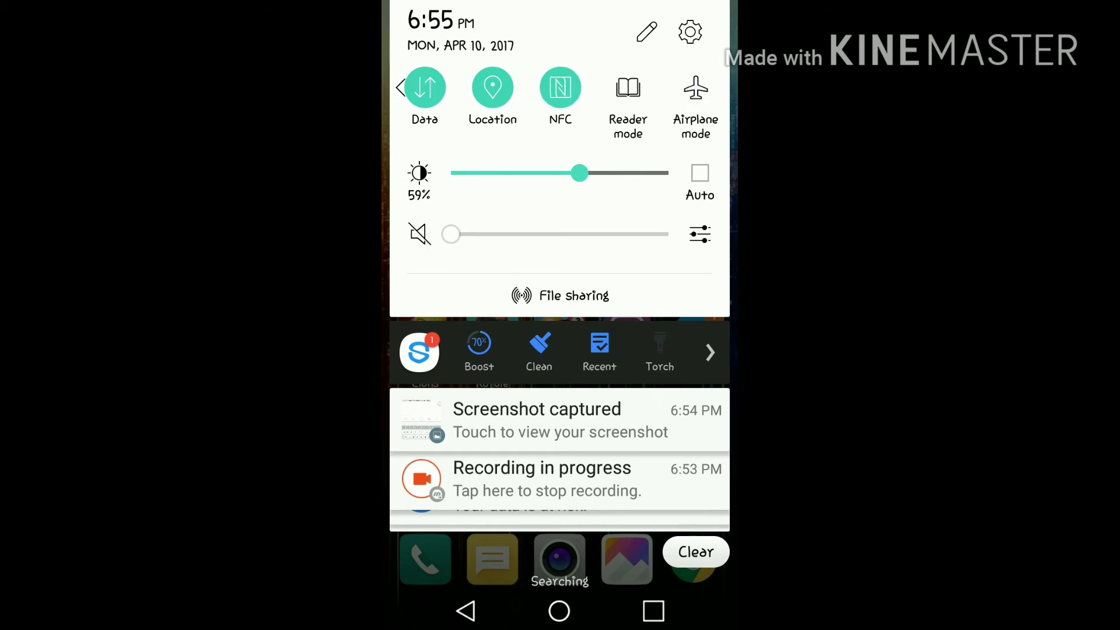
{"action": "left_click_drag", "start_coordinate": [559, 526], "coordinate": [560, 87]}
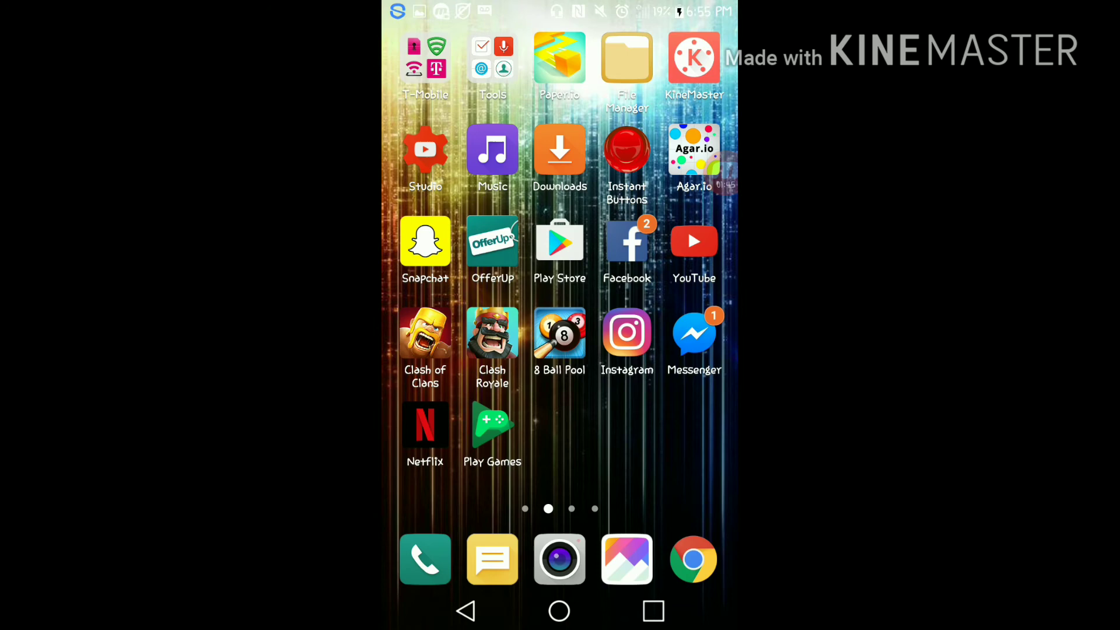
Launch Snapchat from the home screen and sign back in after the data wipe
{"action": "left_click", "coordinate": [426, 241]}
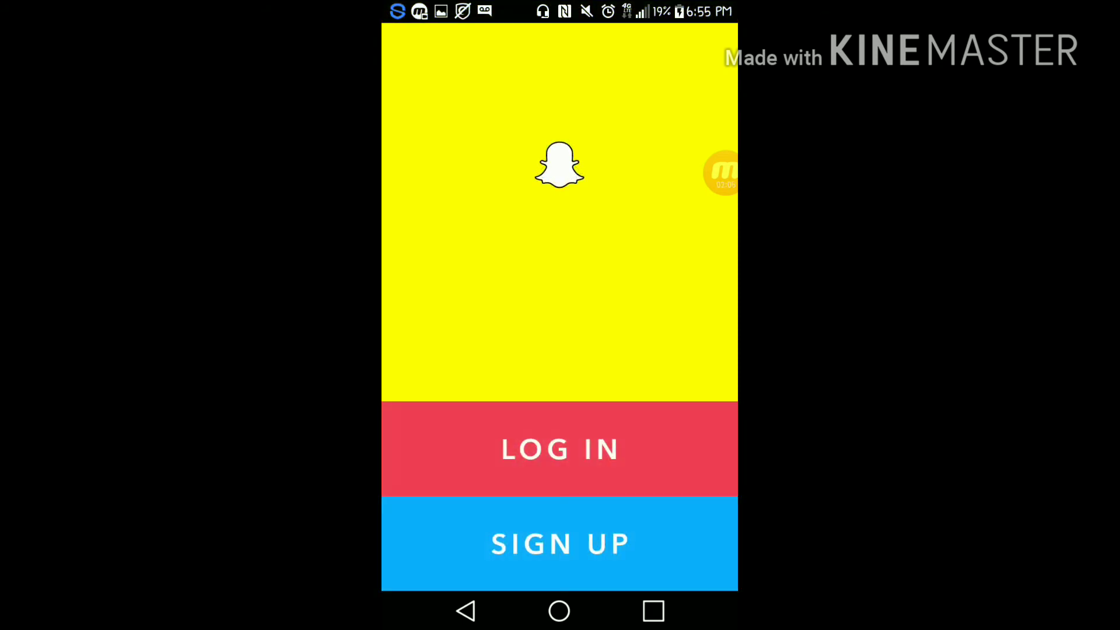
{"action": "left_click", "coordinate": [724, 172]}
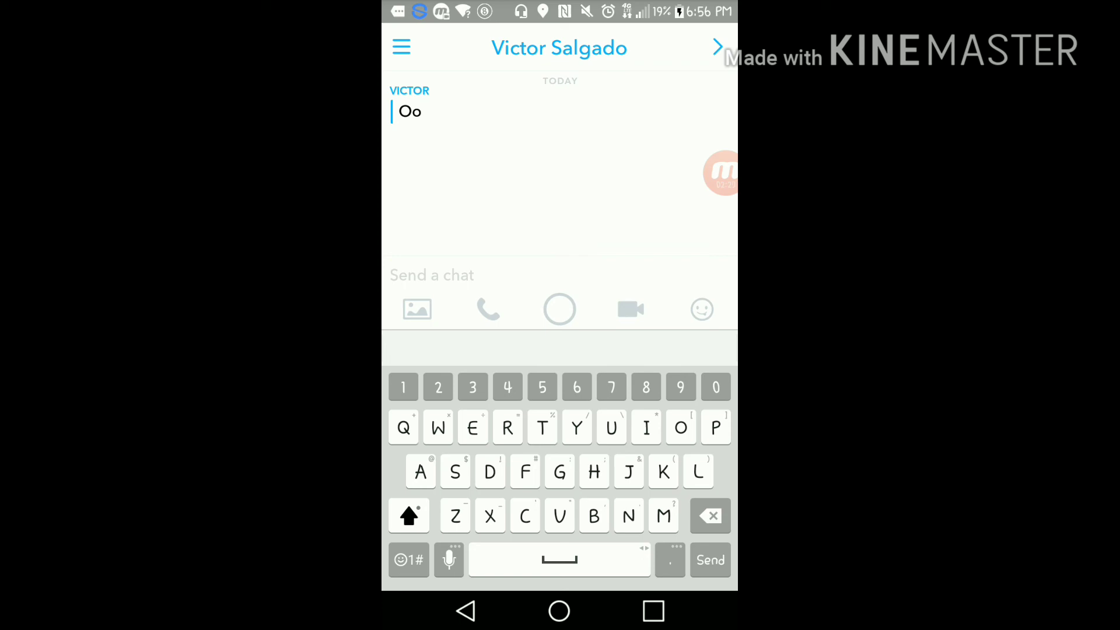
Confirm the chat shows only the Oo message, no screenshot notice, then go home
{"action": "left_click", "coordinate": [559, 612]}
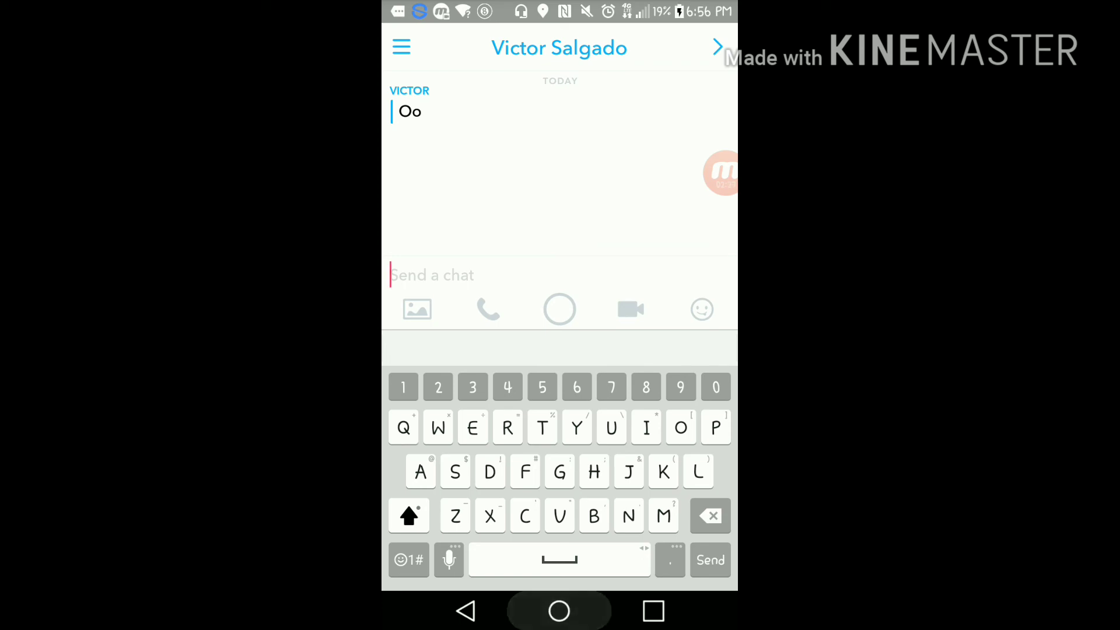